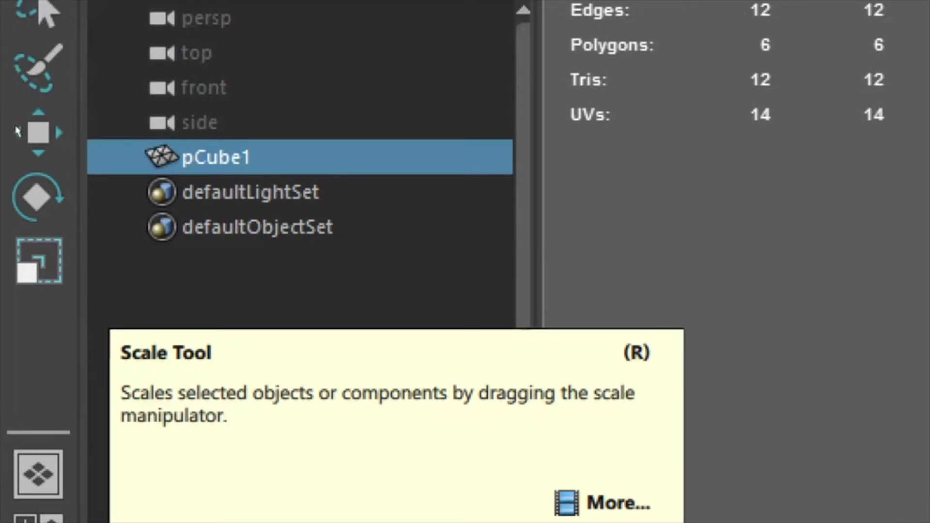
- Scale the cube up uniformly on all axes to several times its original size with the Scale tool
click(38, 262)
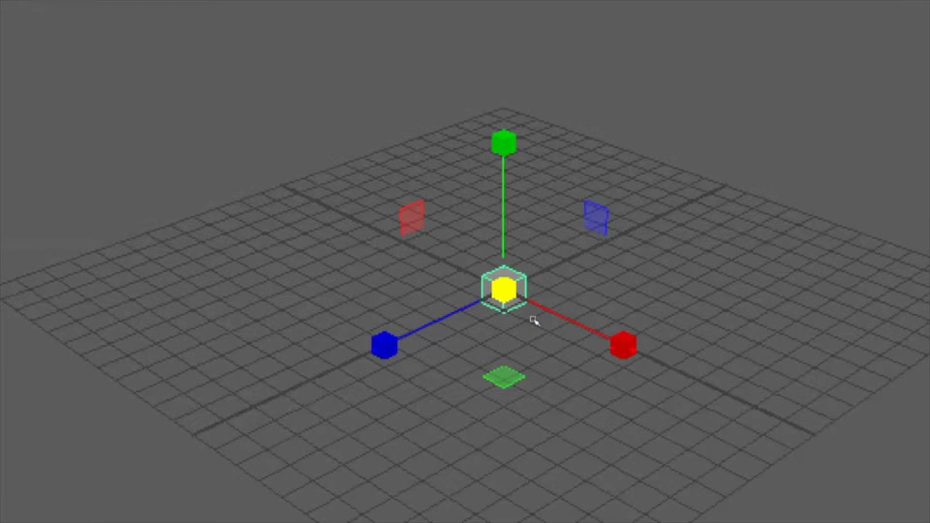
click(500, 342)
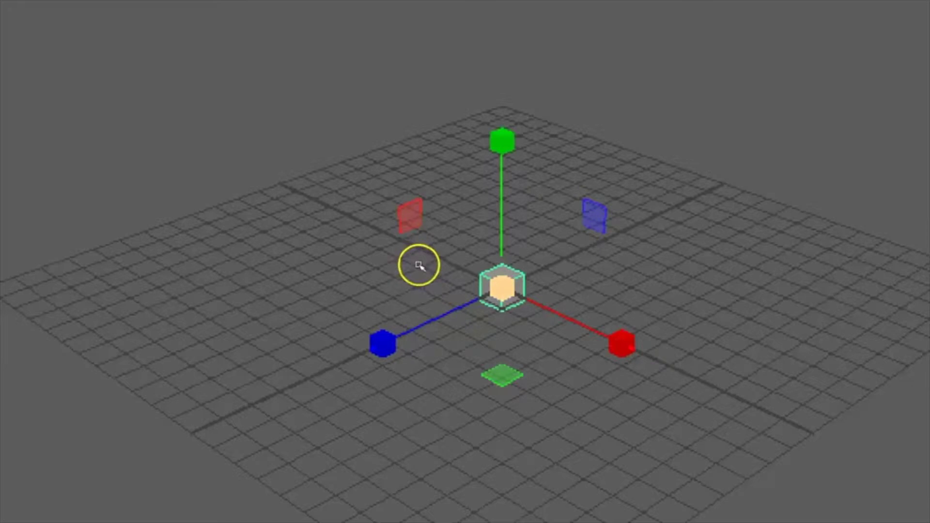
middle_drag(417, 266, 446, 287)
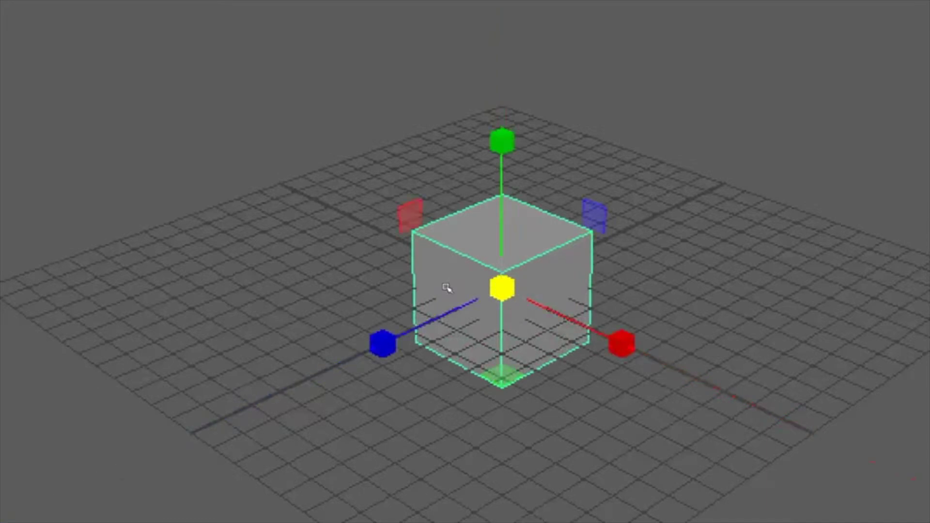
middle_drag(400, 257, 430, 270)
- Move the enlarged cube straight up along the vertical axis so that its base rests on the grid
click(322, 247)
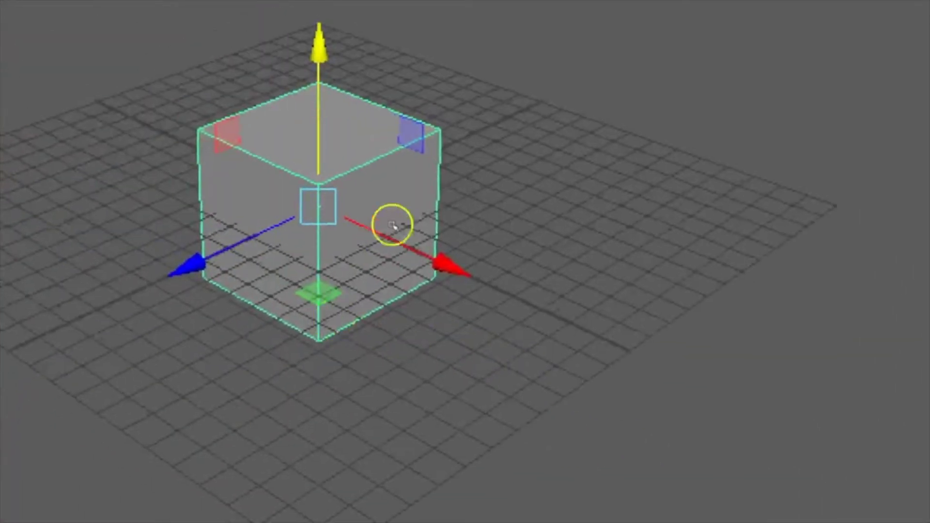
middle_drag(218, 158, 219, 157)
middle_drag(417, 213, 426, 187)
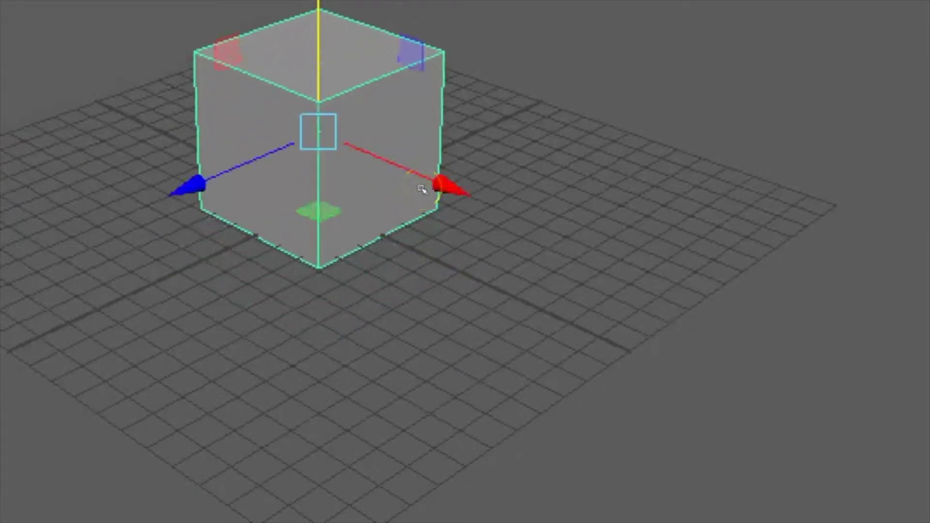
mouse_move(486, 330)
alt+mouse_down()
mouse_move(507, 340)
mouse_move(494, 328)
mouse_move(485, 338)
mouse_move(484, 326)
mouse_move(485, 339)
alt+mouse_up()
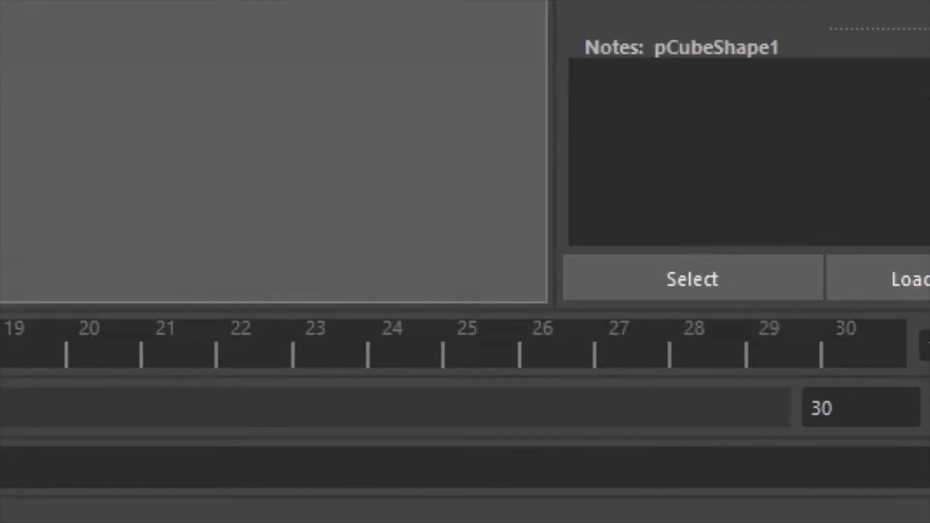
right_click(414, 521)
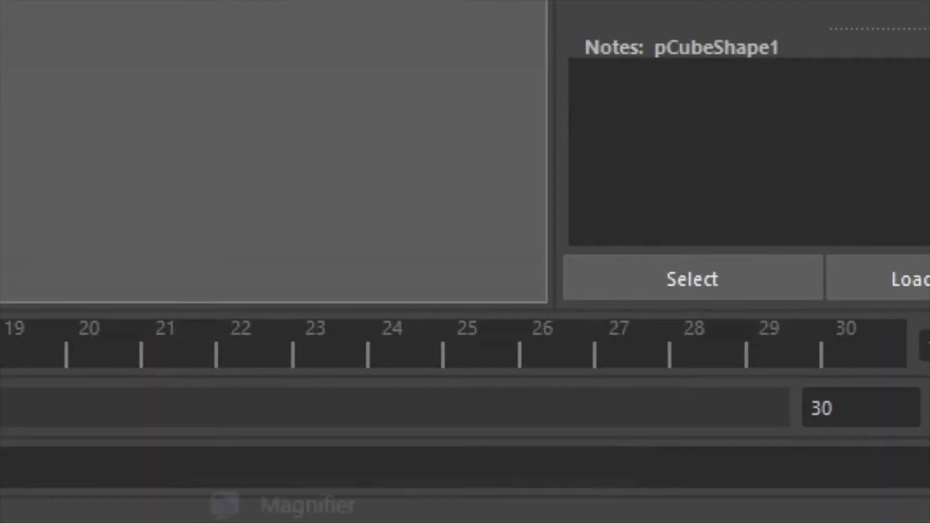
click(382, 498)
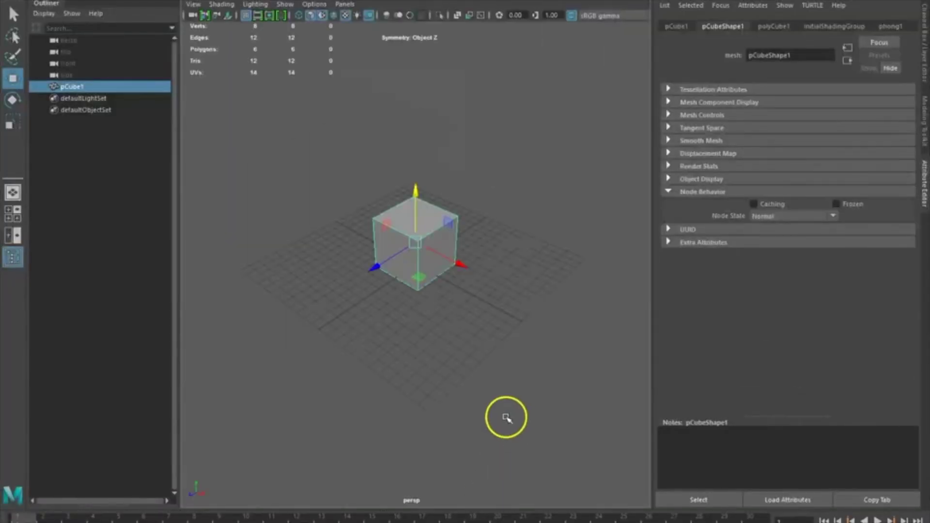
key(f)
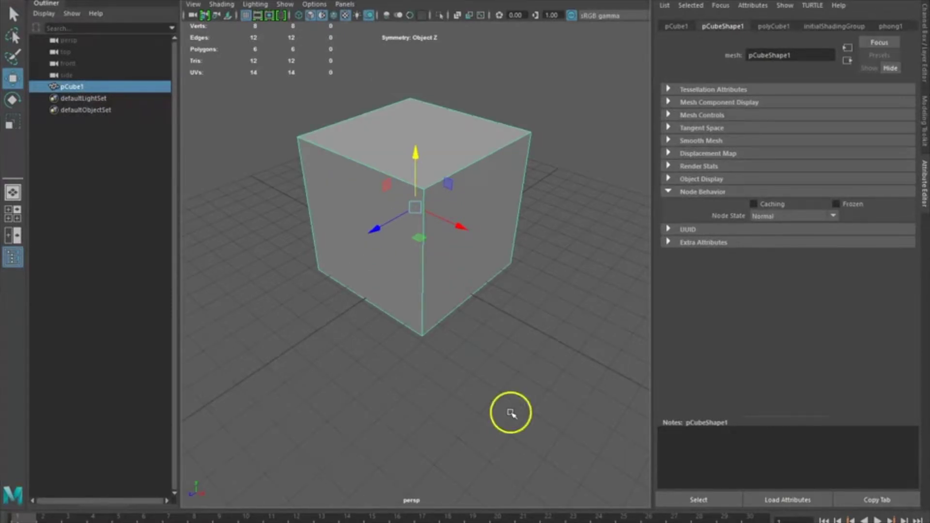
alt+drag(550, 342, 554, 388)
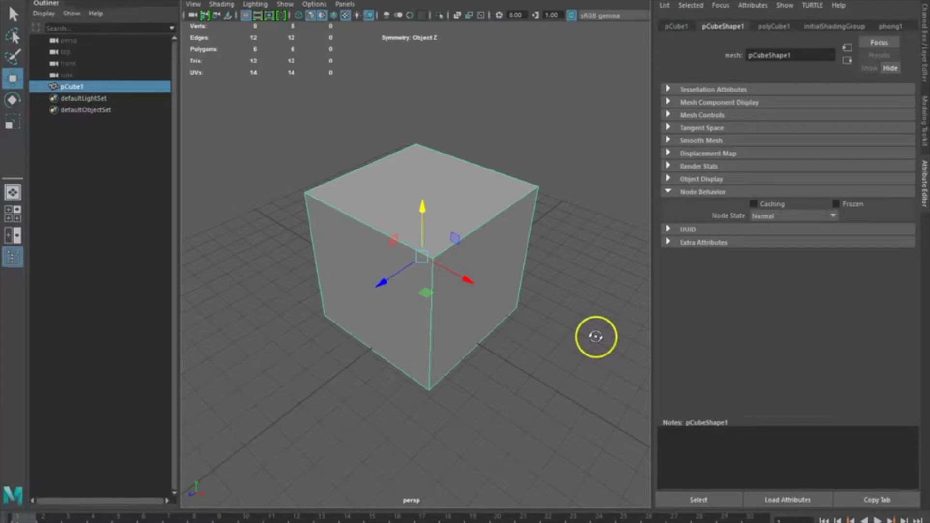
mouse_move(596, 336)
alt+mouse_down()
mouse_move(525, 344)
mouse_move(481, 336)
mouse_move(603, 324)
mouse_move(591, 337)
alt+mouse_up()
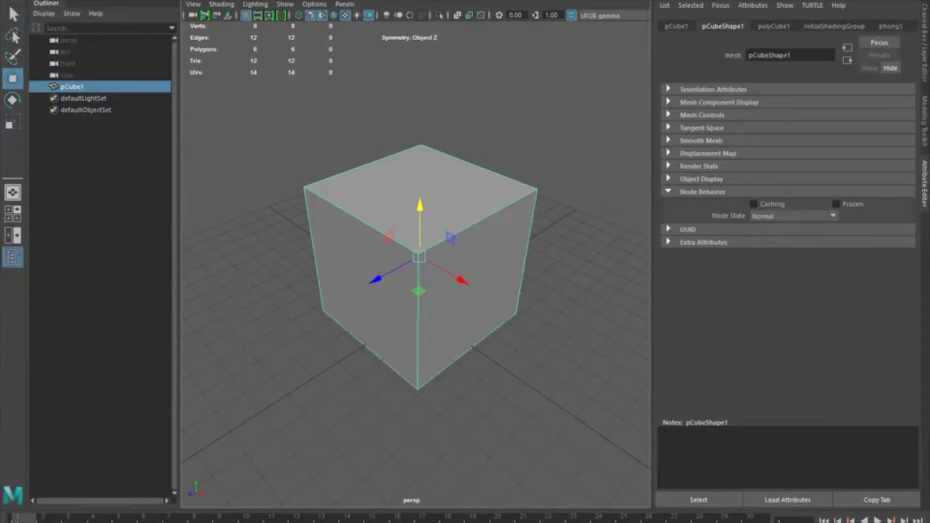
- Save the scene as cubeObject in the Maya Tutorial Files folder with the Maya LT file type, accepting the student version notice
click(10, 0)
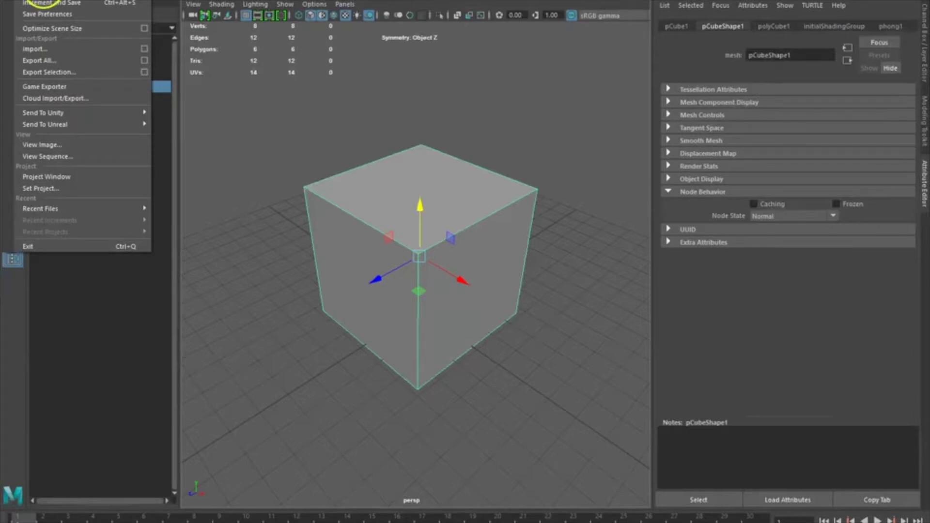
click(44, 4)
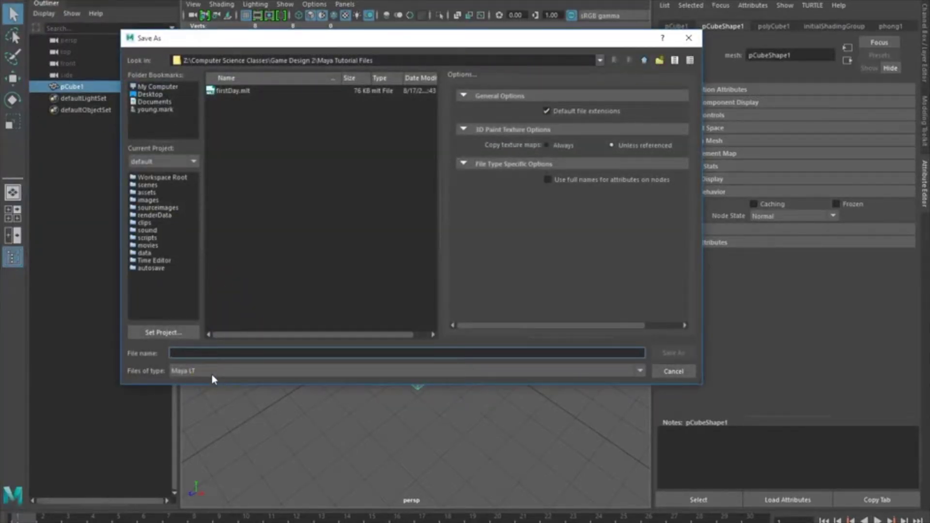
text(cubeObject)
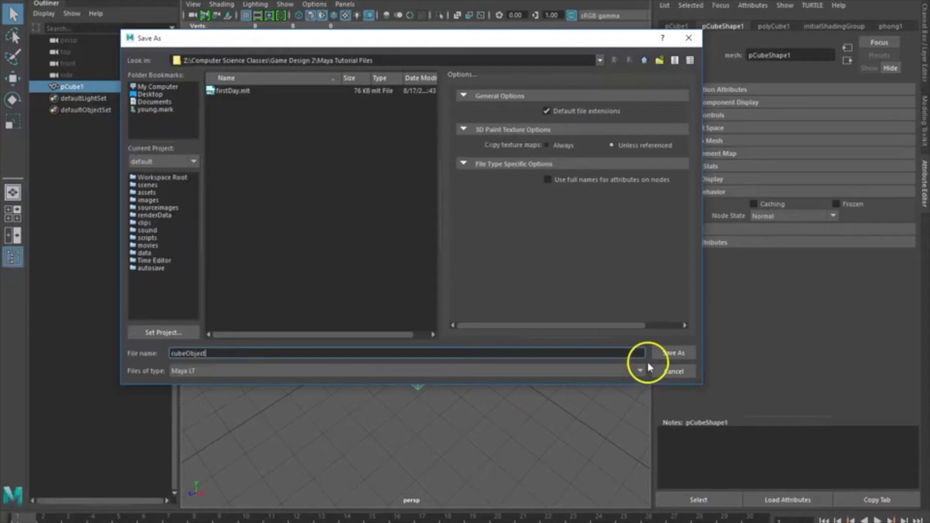
click(660, 352)
click(453, 266)
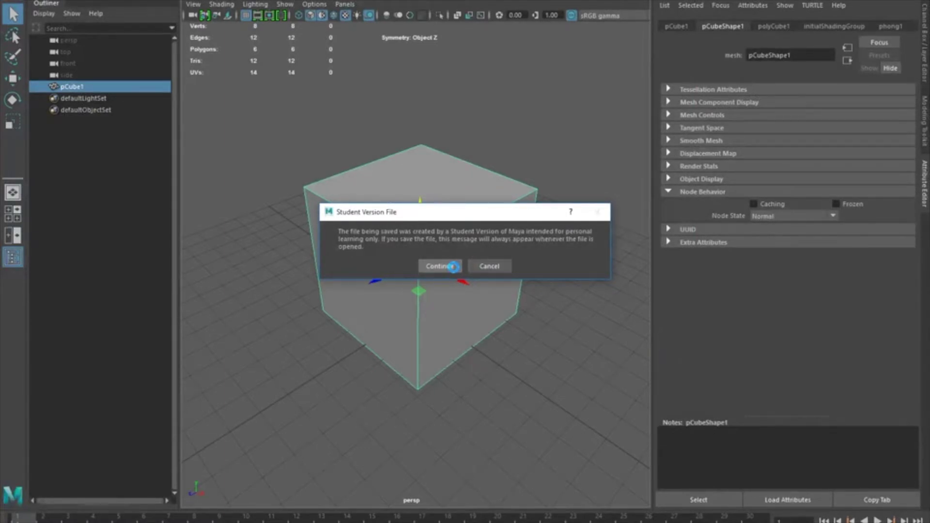
click(453, 266)
- Open the UV Editor for the selected cube and bring its unfolded UV layout into clear view
alt+right_drag(432, 285, 398, 315)
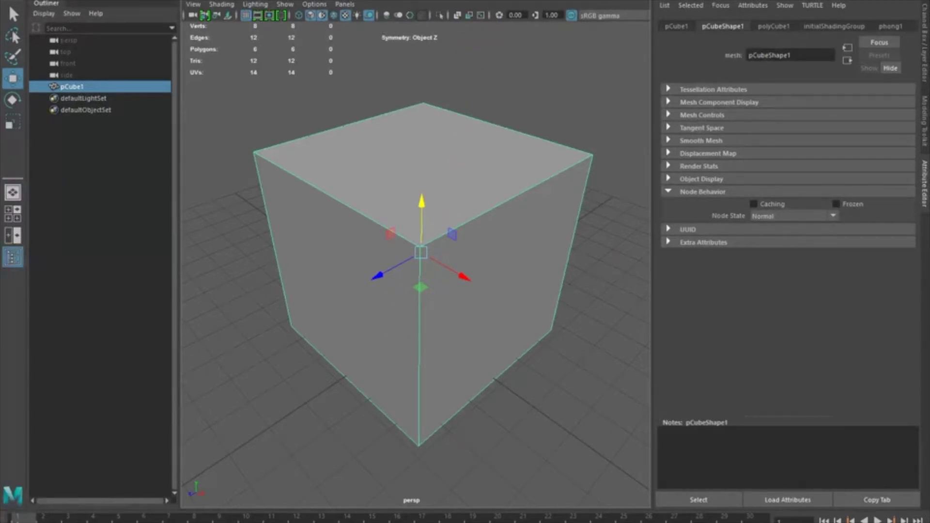
click(446, 0)
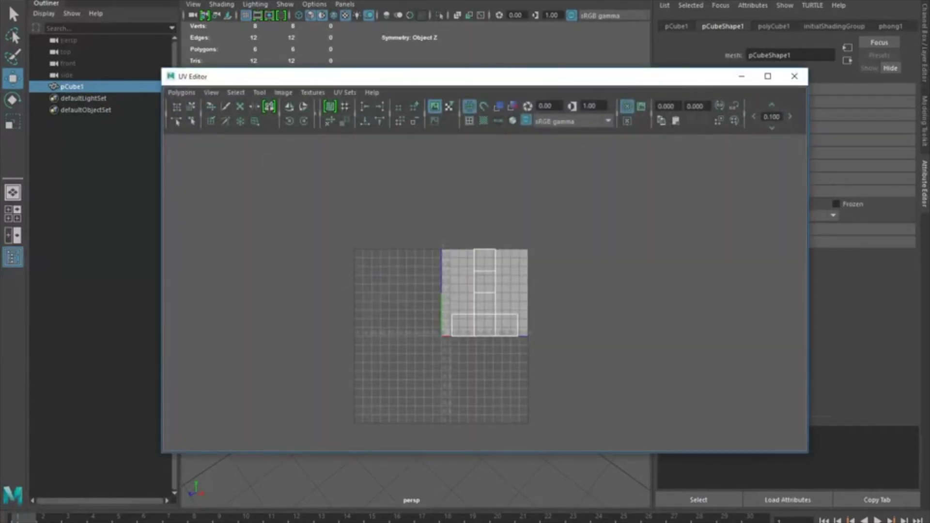
scroll(564, 315, up, 2)
scroll(555, 324, down, 2)
alt+middle_drag(500, 353, 528, 307)
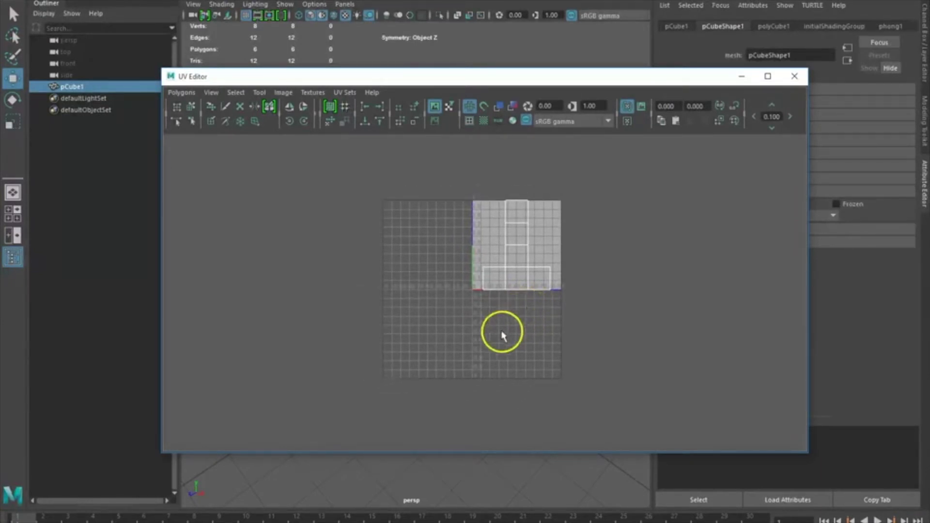
scroll(502, 332, up, 2)
mouse_move(550, 318)
alt+middle_down()
mouse_move(473, 333)
mouse_move(618, 324)
mouse_move(521, 326)
mouse_move(565, 326)
mouse_move(539, 323)
alt+middle_up()
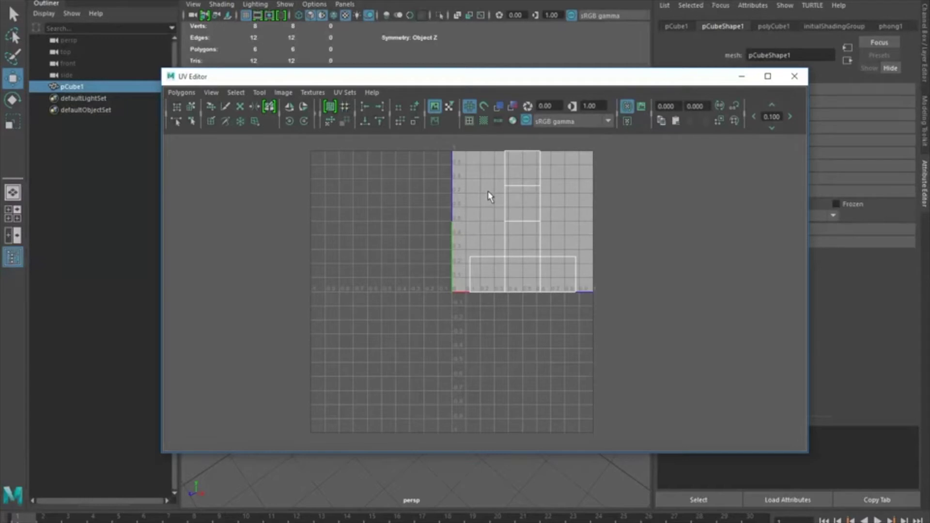
- Start a UV Snapshot of the cube and choose Computer Science Classes\Game Design 2\Maya Tutorial Files on drive Z as its save folder
click(184, 93)
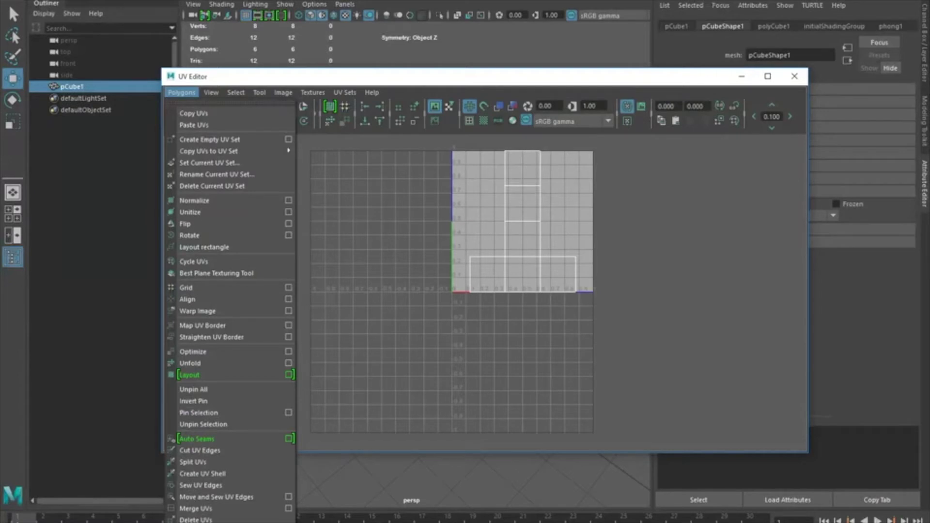
click(198, 522)
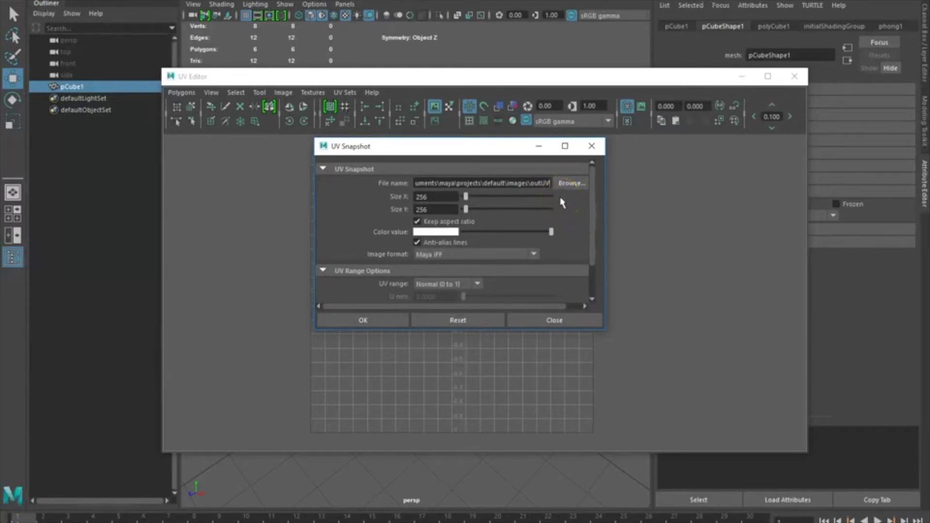
click(570, 183)
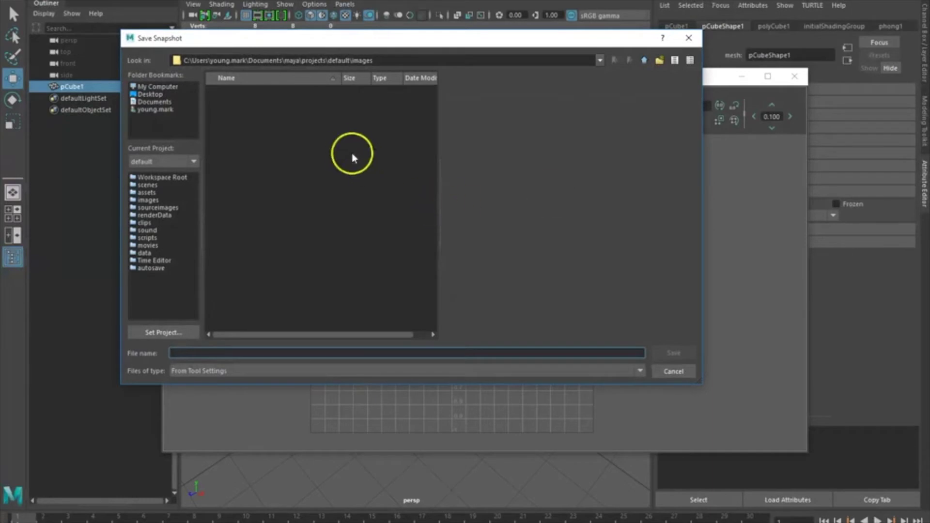
click(154, 109)
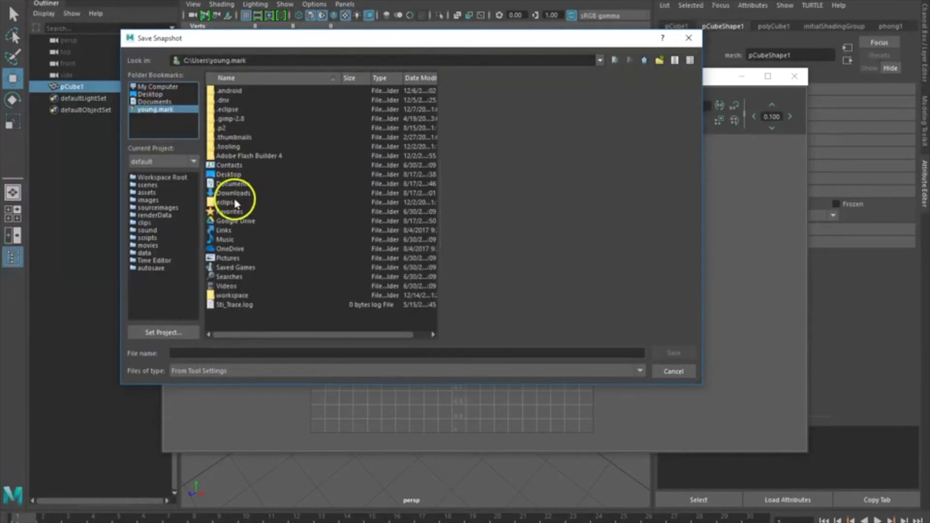
click(168, 90)
double_click(233, 155)
click(239, 157)
double_click(239, 158)
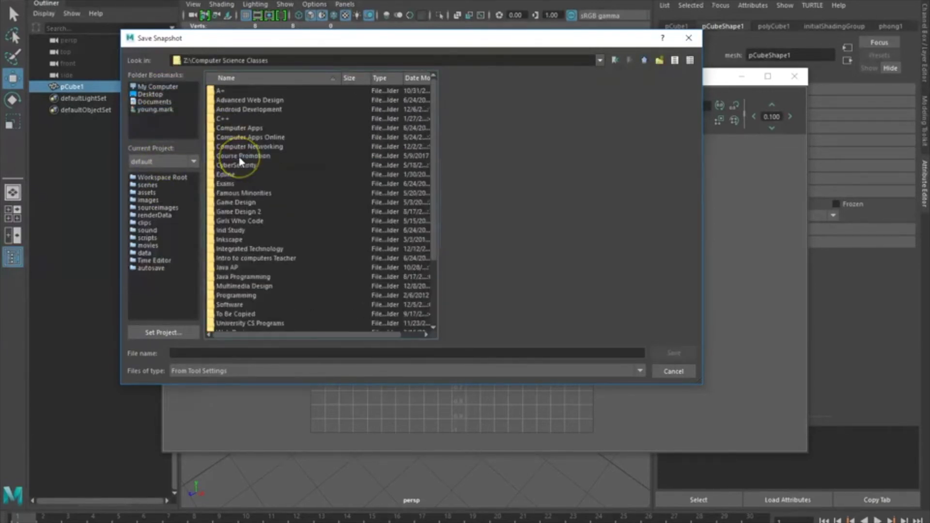
double_click(246, 211)
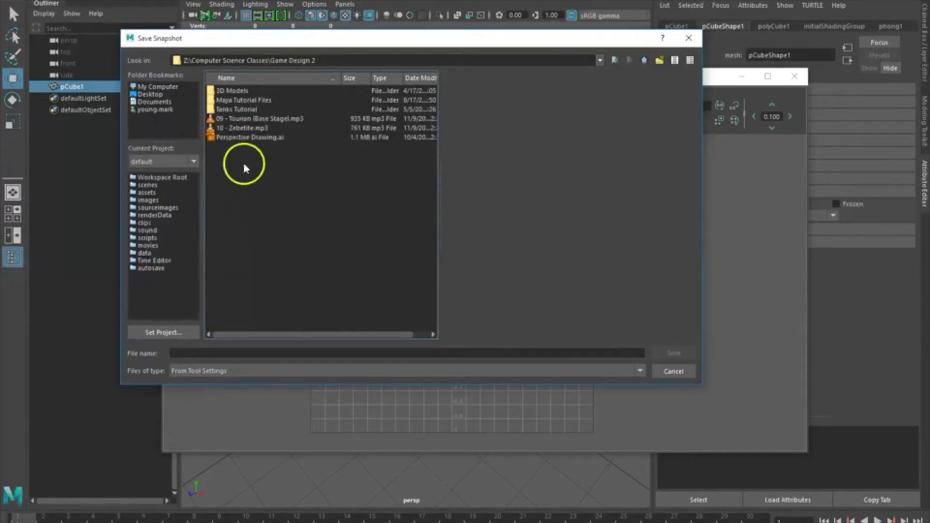
double_click(244, 101)
- Name the snapshot file cubeObjectLayout and save that file name and location for the UV Snapshot
click(228, 350)
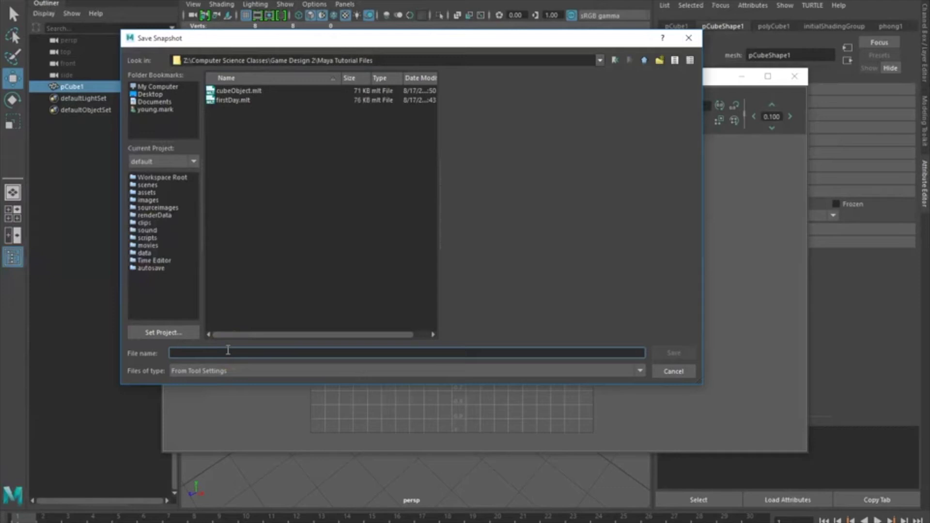
text(cubeOvb)
key(BackSpace)
key(BackSpace)
text(bject)
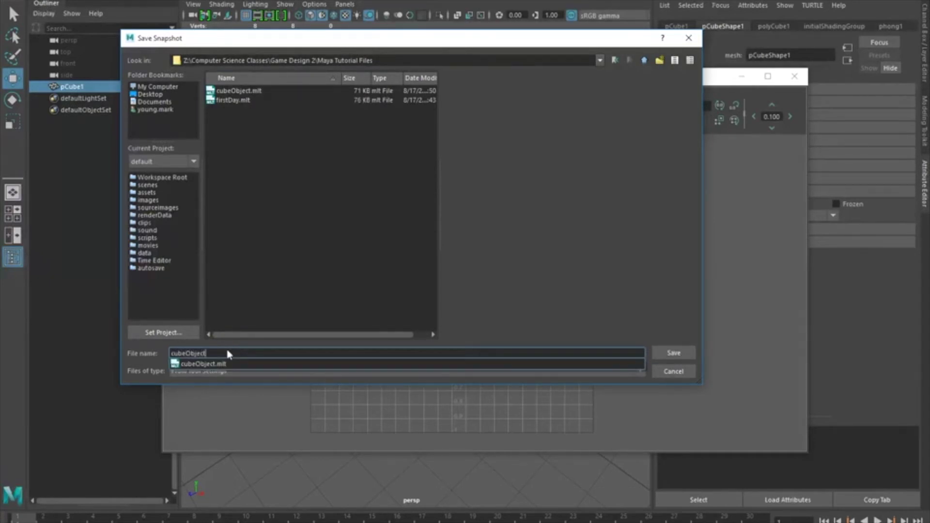
text(Layout)
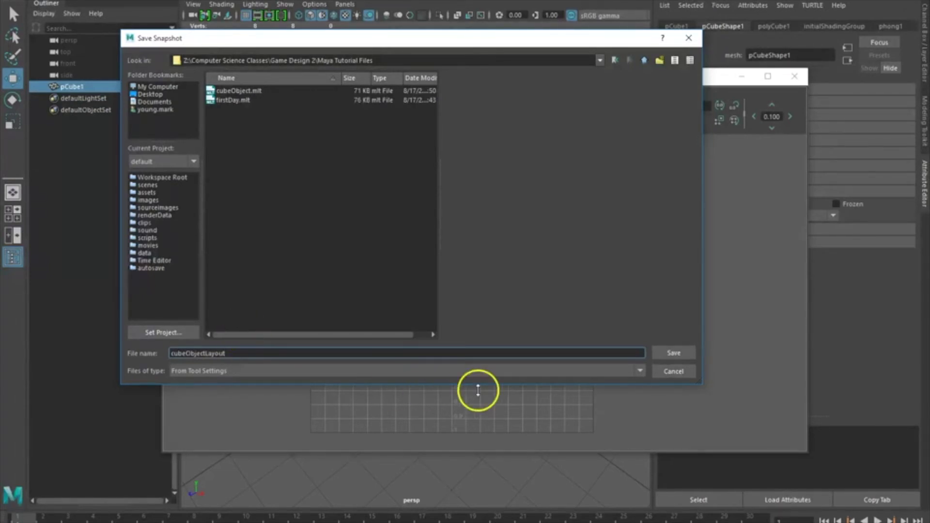
click(672, 355)
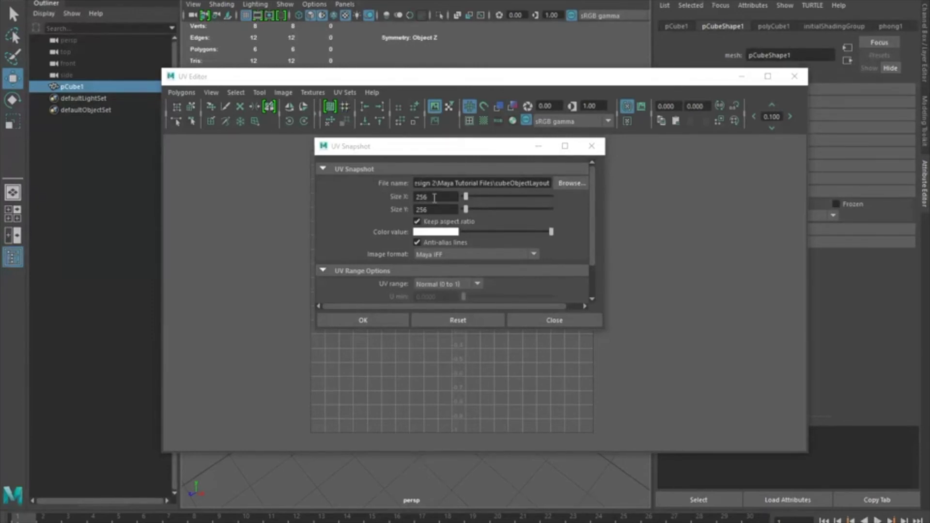
- Set the UV Snapshot's image format to JPEG and export the snapshot
click(533, 254)
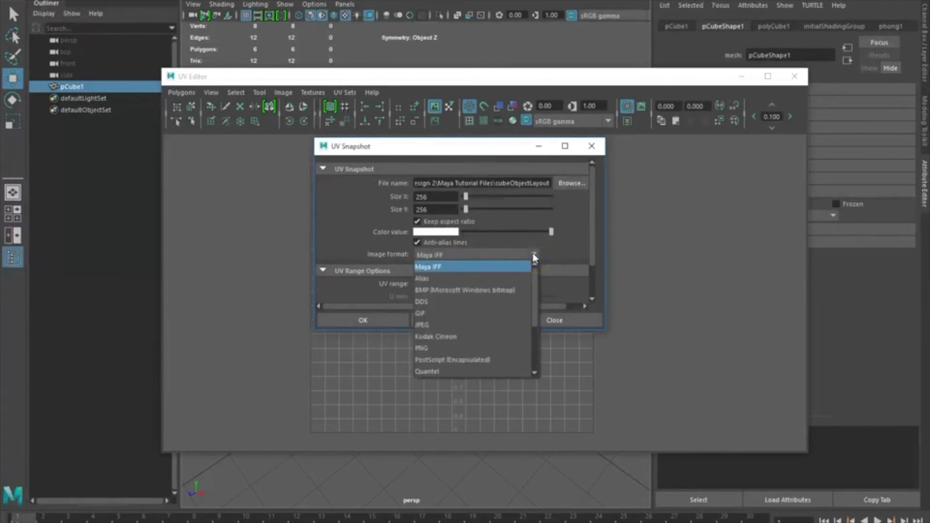
click(455, 325)
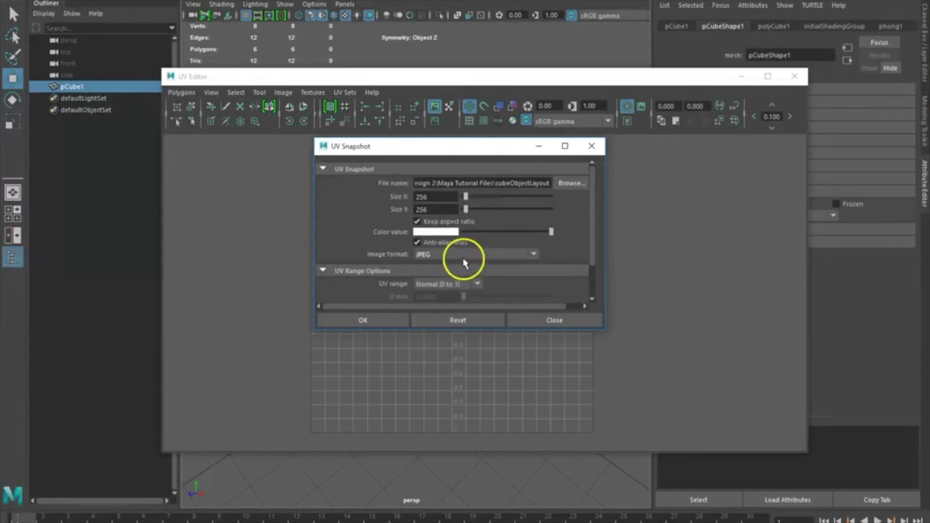
click(368, 321)
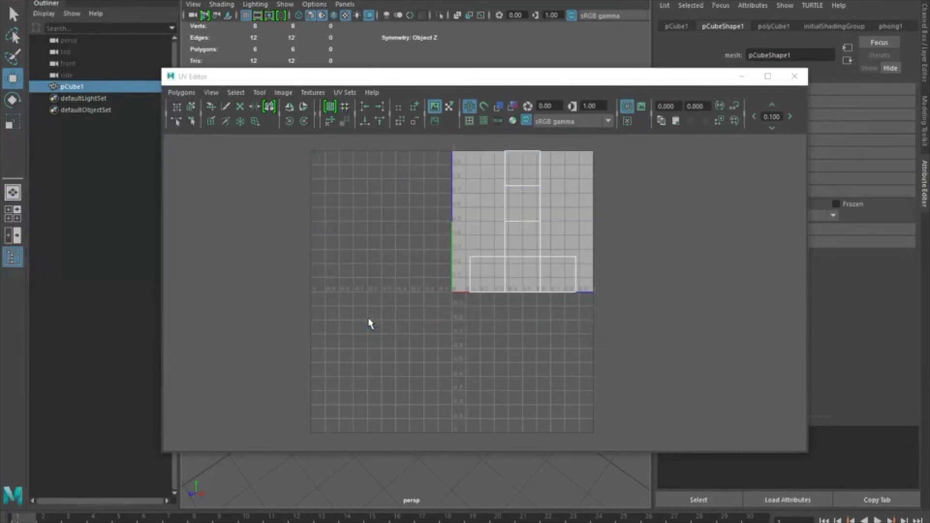